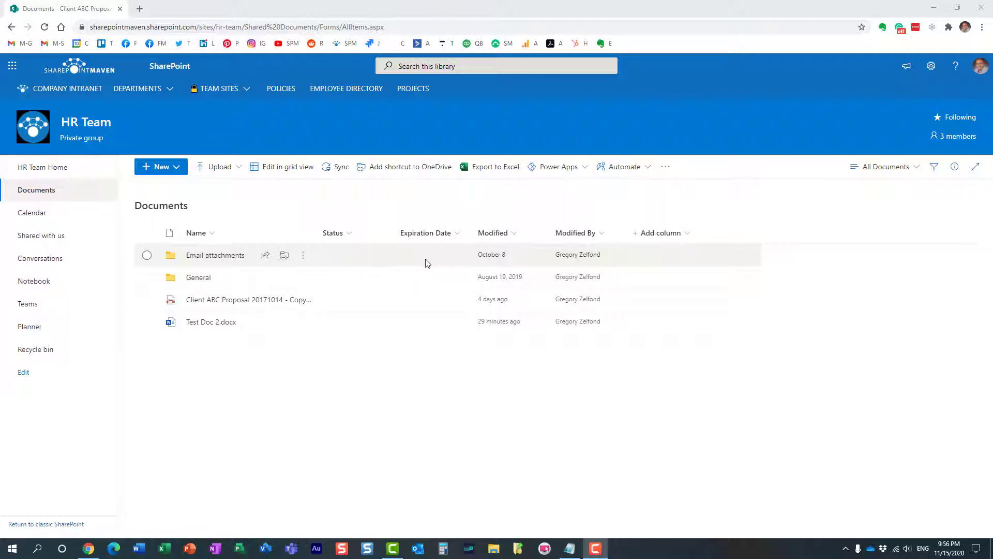
{"action": "left_click", "coordinate": [343, 301]}
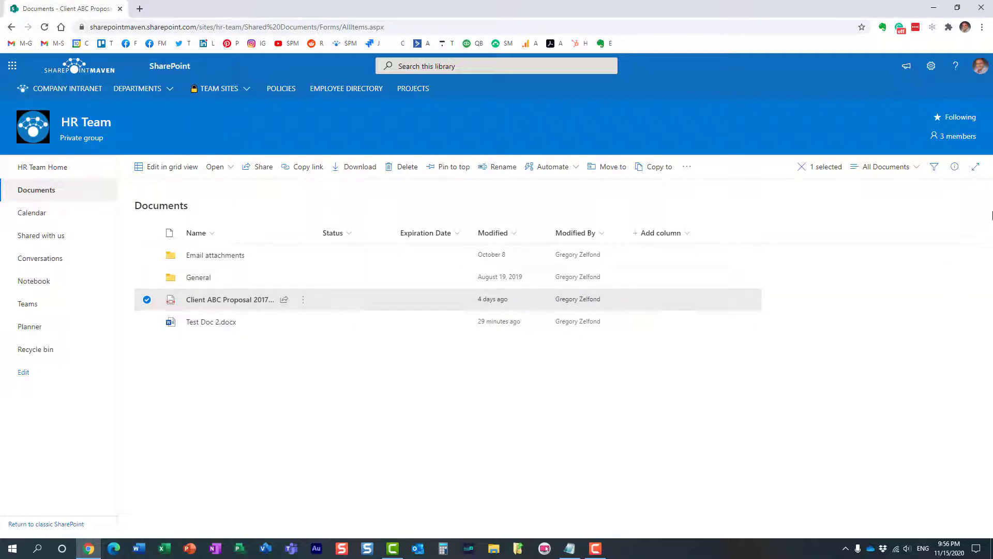
{"action": "left_click", "coordinate": [954, 166]}
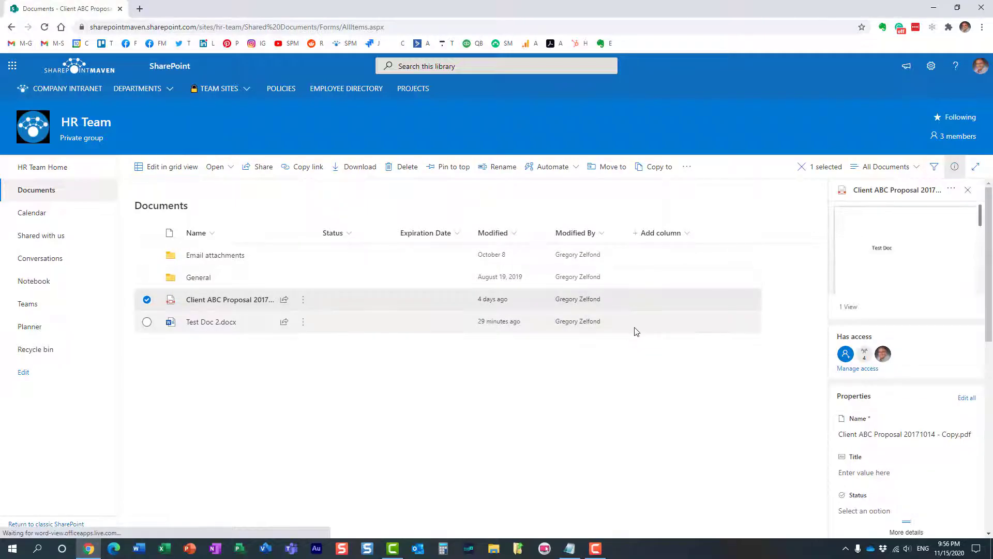
{"action": "scroll", "coordinate": [876, 453], "scroll_direction": "down", "scroll_amount": 1}
{"action": "scroll", "coordinate": [876, 454], "scroll_direction": "down", "scroll_amount": 1}
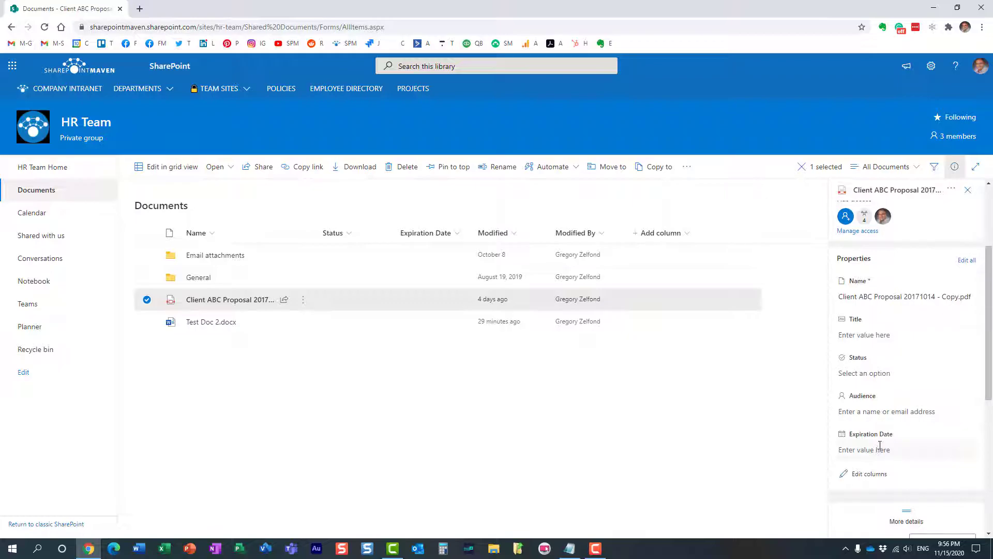
{"action": "left_click", "coordinate": [869, 373]}
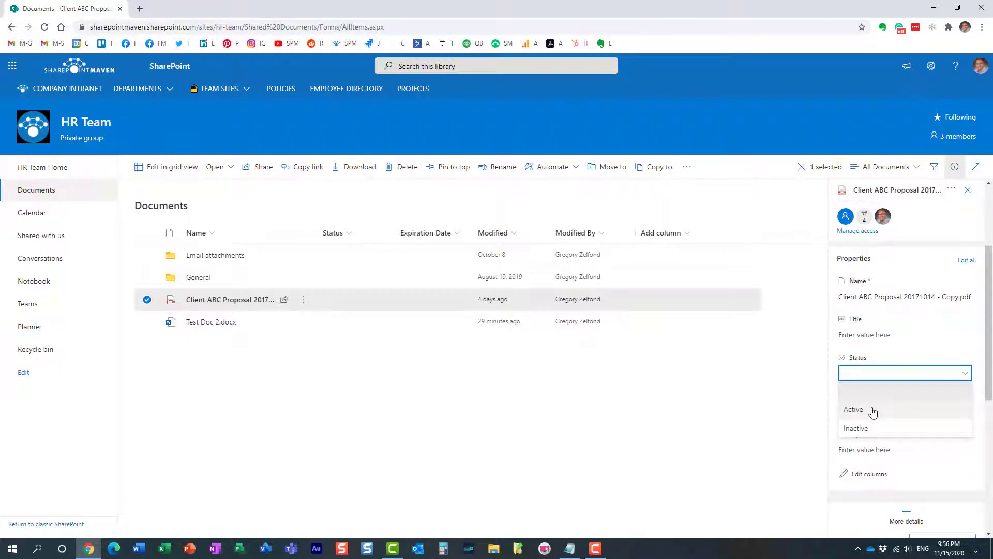
{"action": "left_click", "coordinate": [873, 412]}
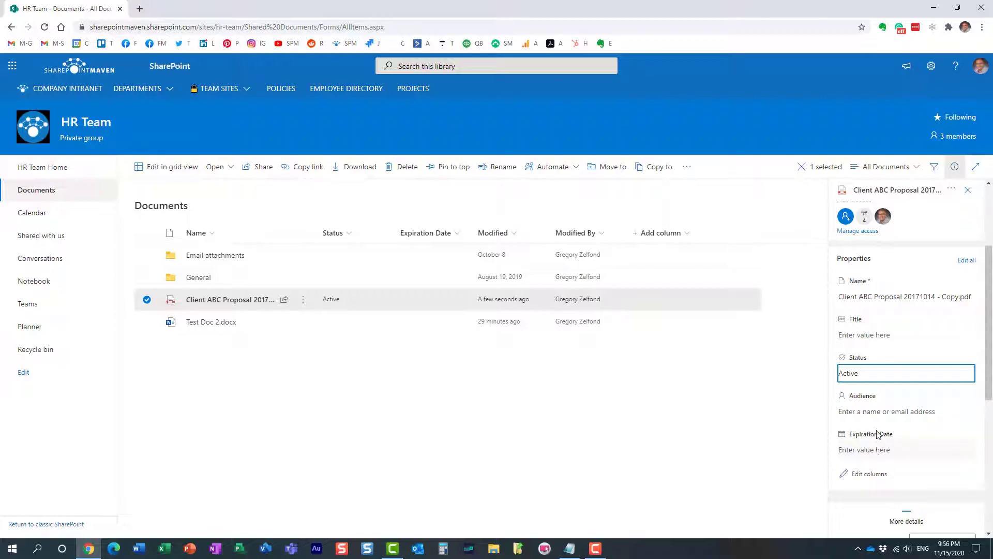
{"action": "left_click", "coordinate": [860, 374]}
{"action": "left_click", "coordinate": [866, 430]}
{"action": "left_click", "coordinate": [866, 380]}
{"action": "left_click", "coordinate": [868, 394]}
{"action": "left_click", "coordinate": [954, 166]}
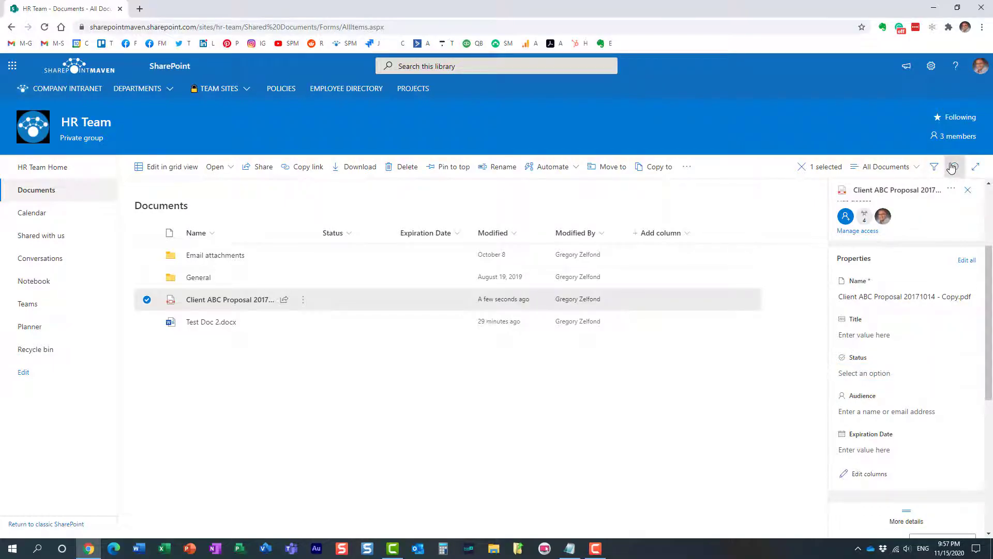
- Reselect the Client ABC Proposal file, open its full properties form and the Edit form options
{"action": "left_click", "coordinate": [147, 300]}
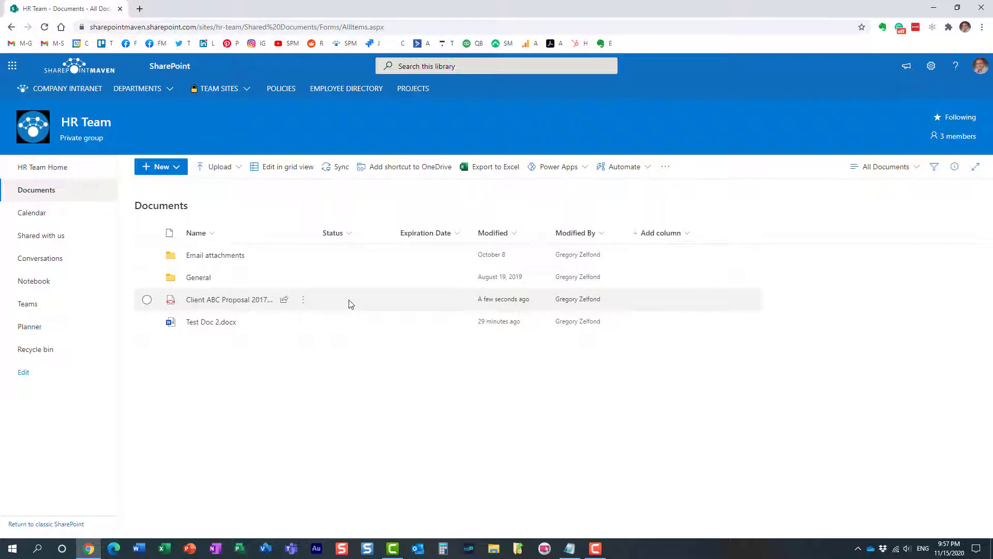
{"action": "left_click", "coordinate": [350, 304]}
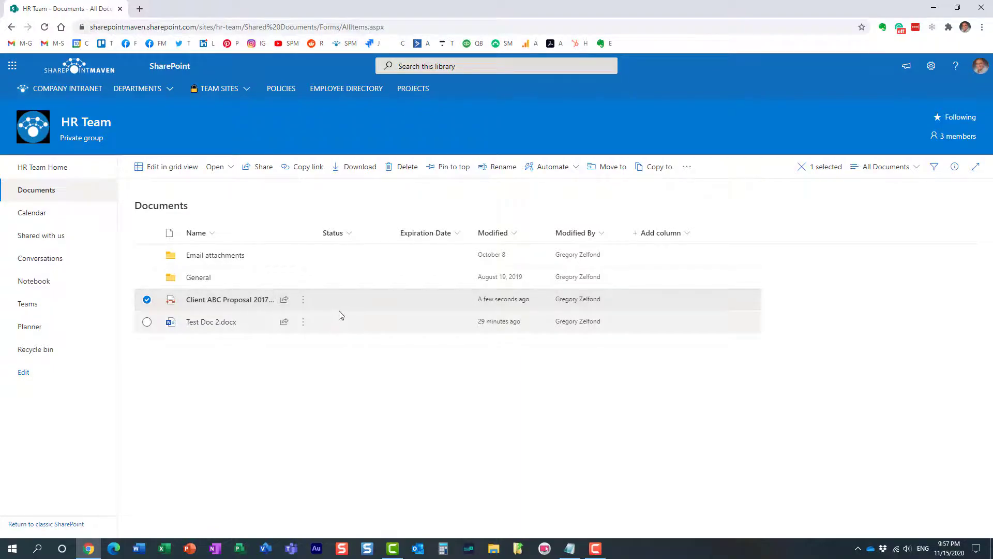
{"action": "left_click", "coordinate": [955, 168]}
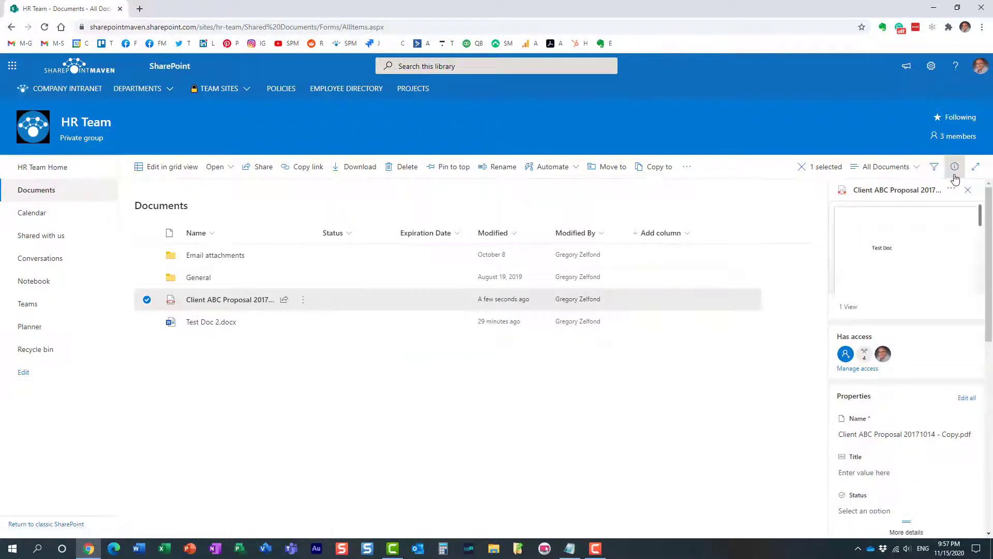
{"action": "left_click", "coordinate": [966, 398]}
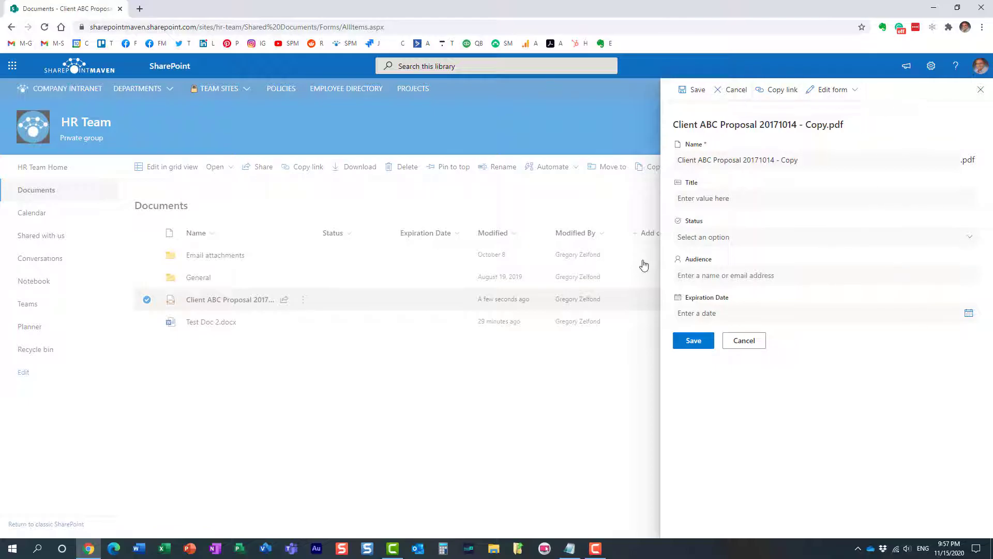
{"action": "left_click", "coordinate": [857, 95]}
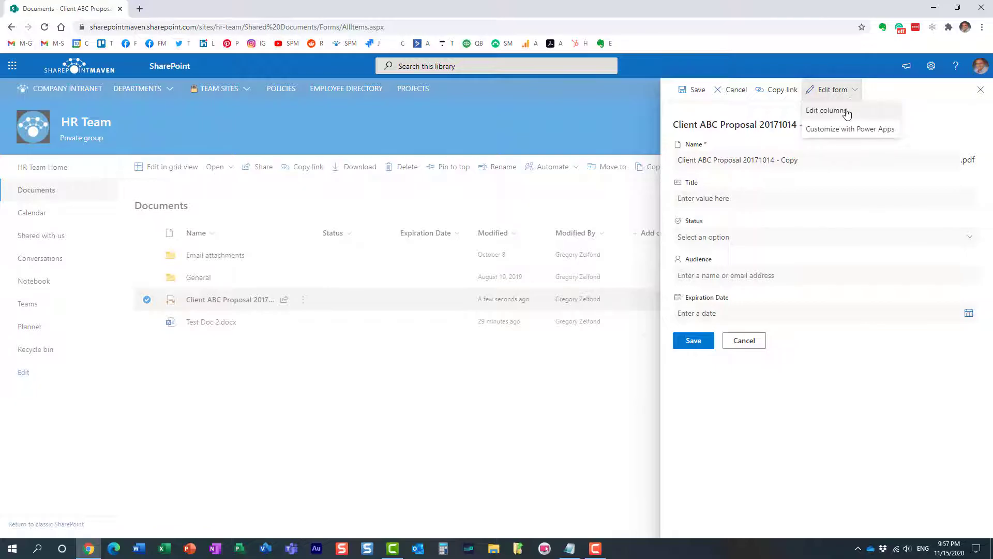
- Hide the Audience column from the proposal's properties form and save the column change
{"action": "left_click", "coordinate": [847, 111]}
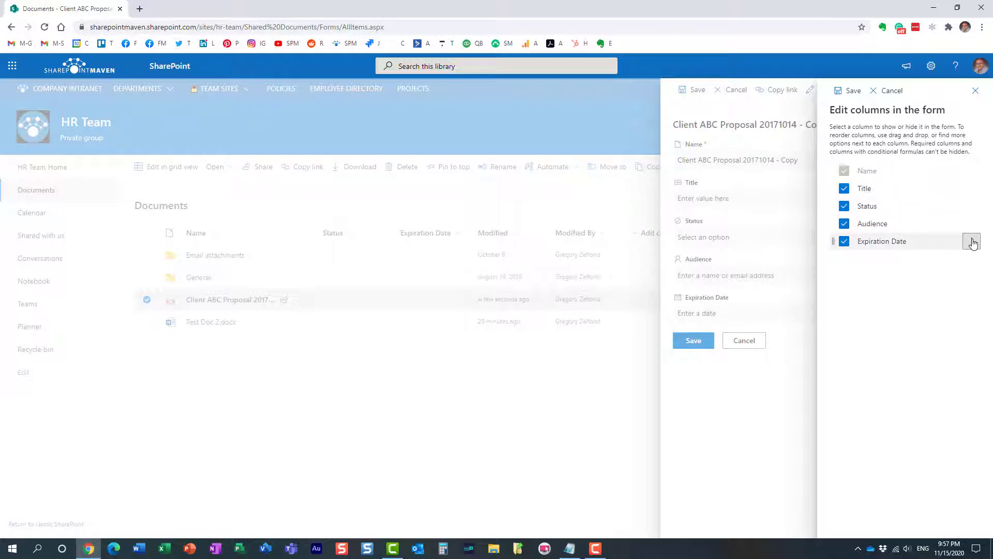
{"action": "left_click", "coordinate": [972, 242]}
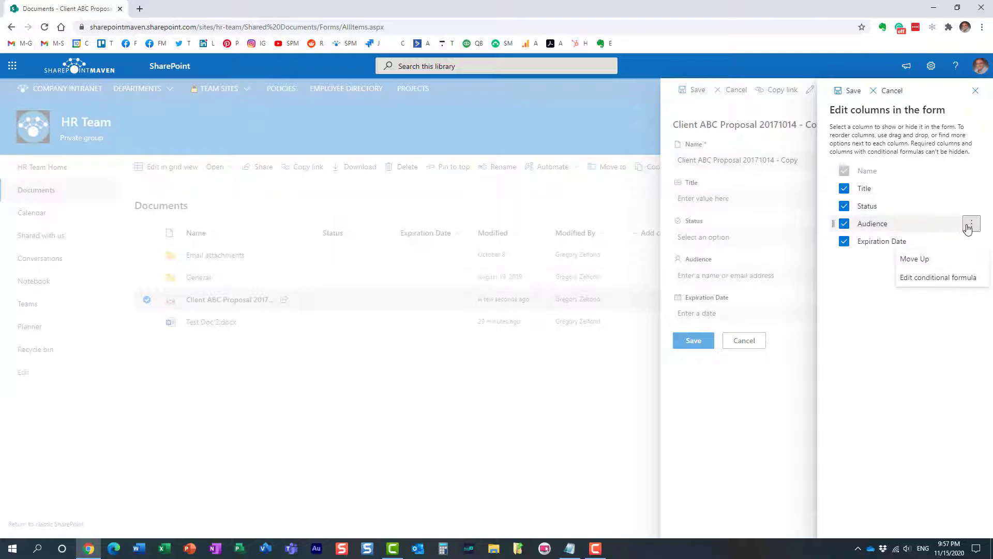
{"action": "left_click", "coordinate": [972, 226]}
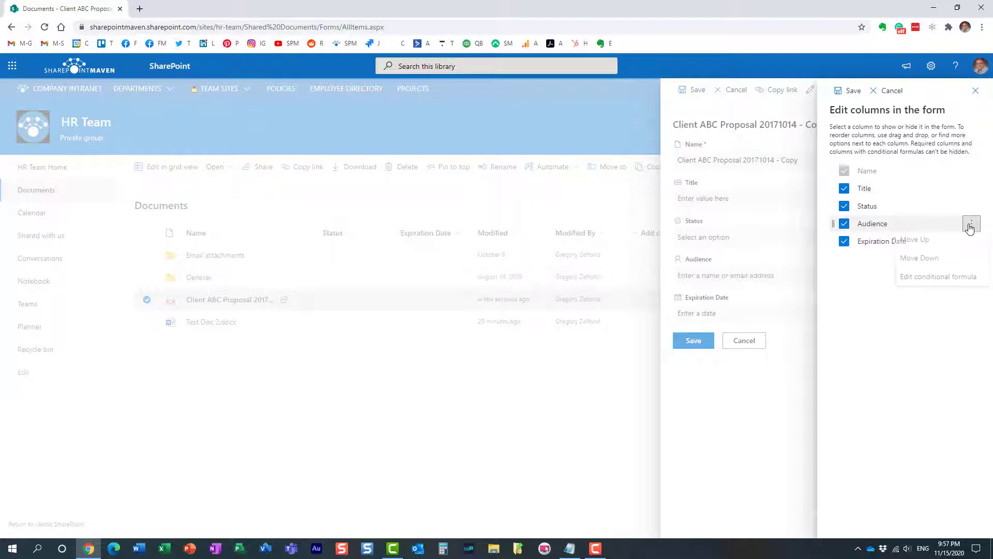
{"action": "left_click", "coordinate": [845, 224]}
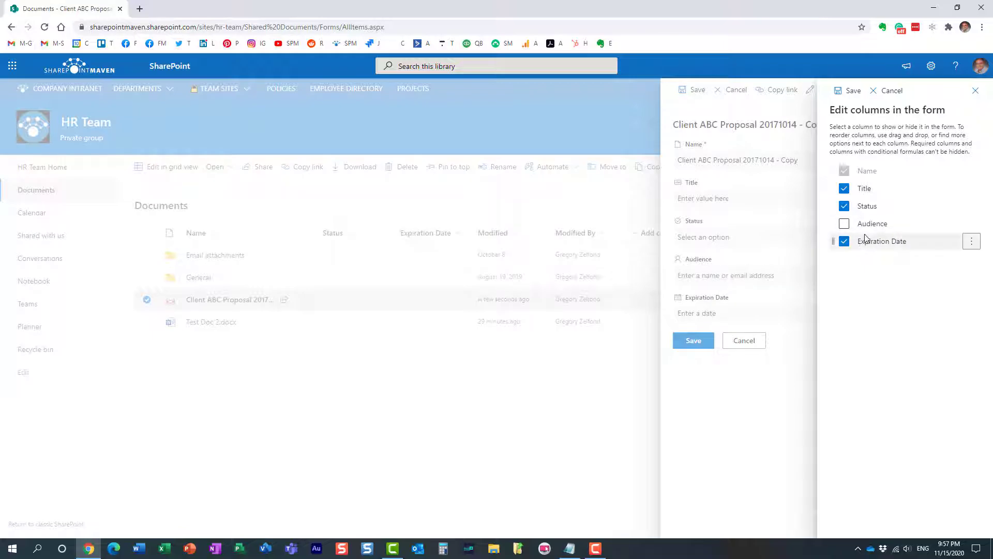
{"action": "left_click", "coordinate": [849, 91]}
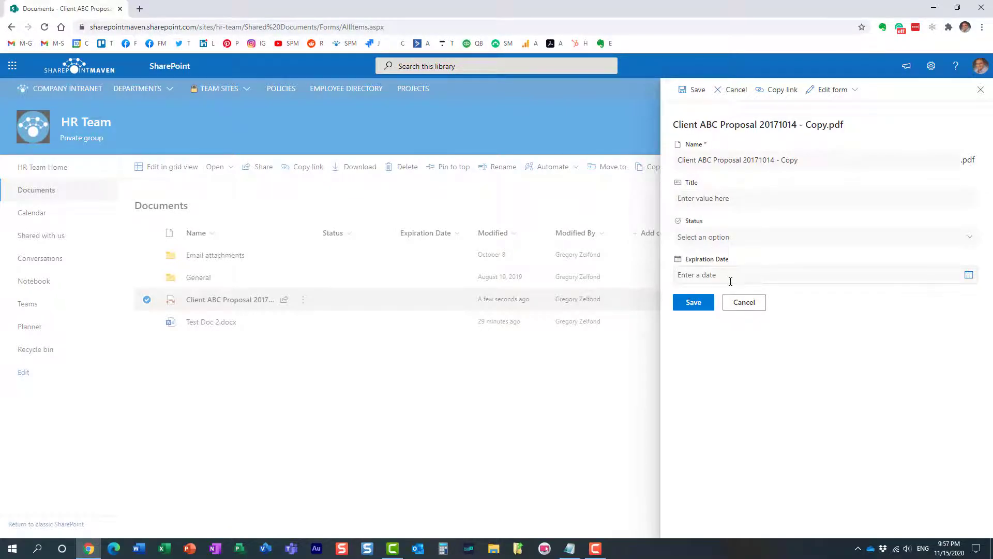
- Set Status to Active, then clear it, confirming Expiration Date stays on the form
{"action": "left_click", "coordinate": [720, 241]}
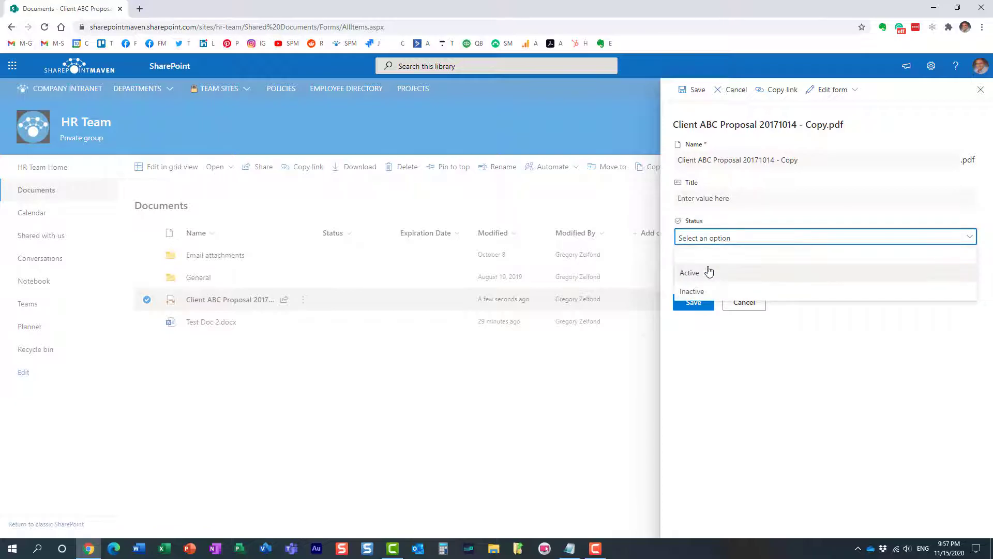
{"action": "left_click", "coordinate": [709, 269]}
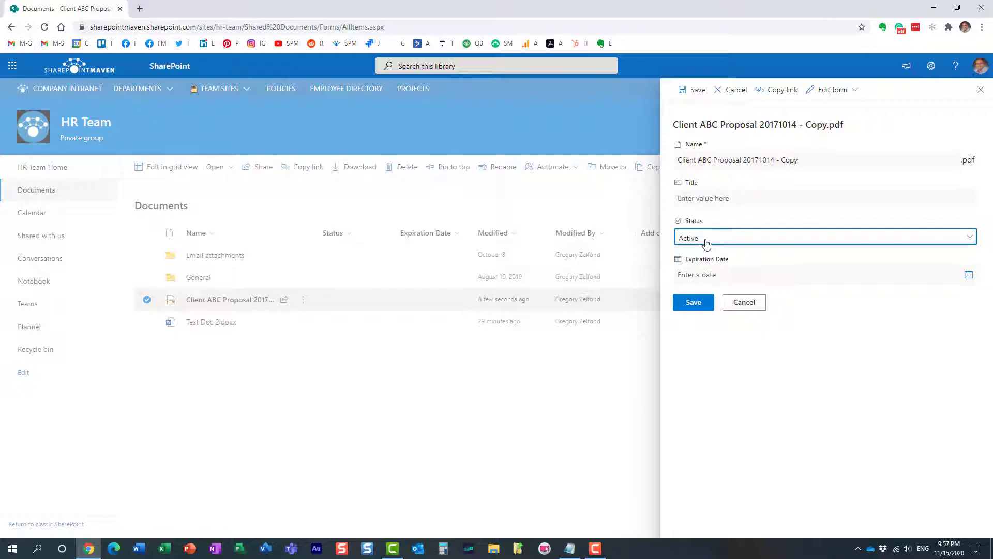
{"action": "left_click", "coordinate": [704, 240]}
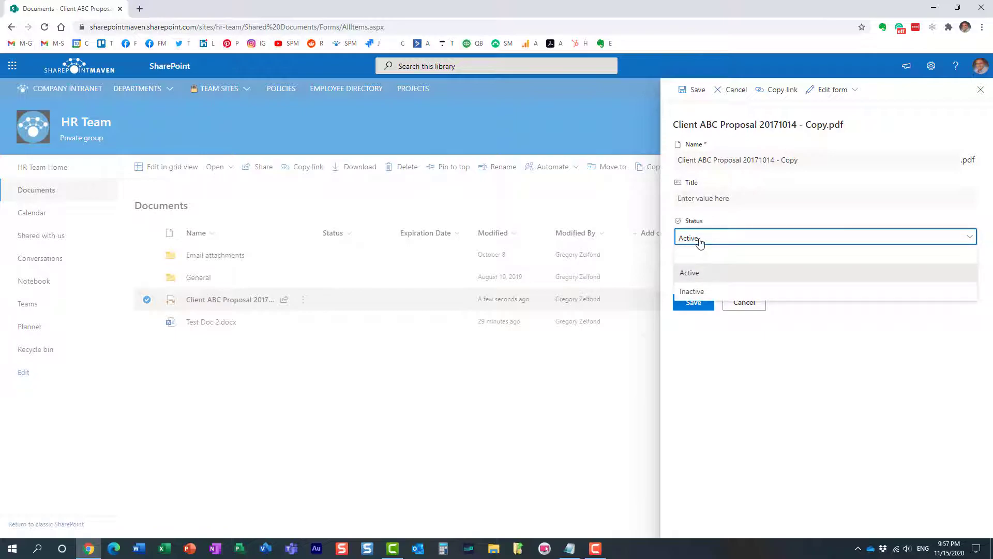
{"action": "left_click", "coordinate": [701, 240]}
{"action": "left_click", "coordinate": [701, 241]}
{"action": "left_click", "coordinate": [703, 253]}
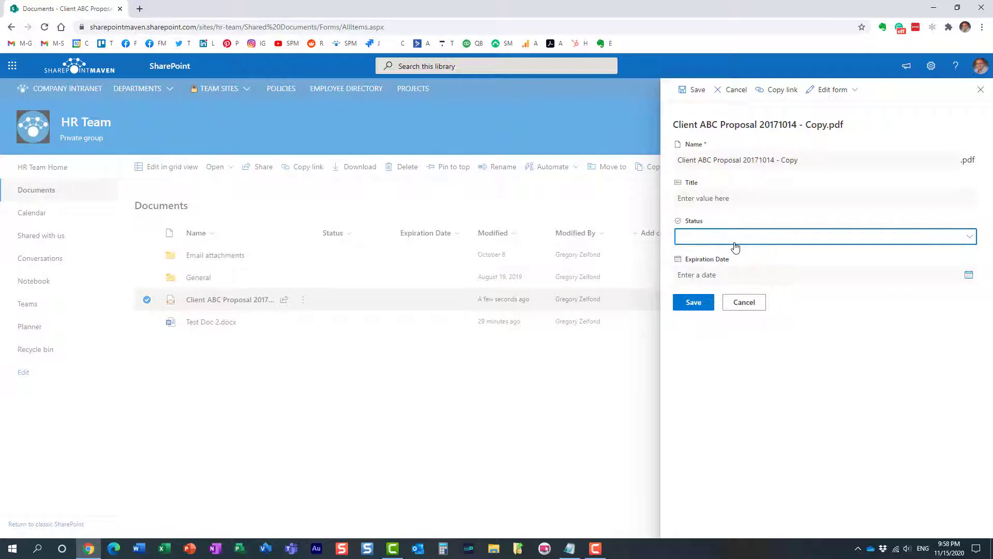
{"action": "left_click", "coordinate": [852, 96]}
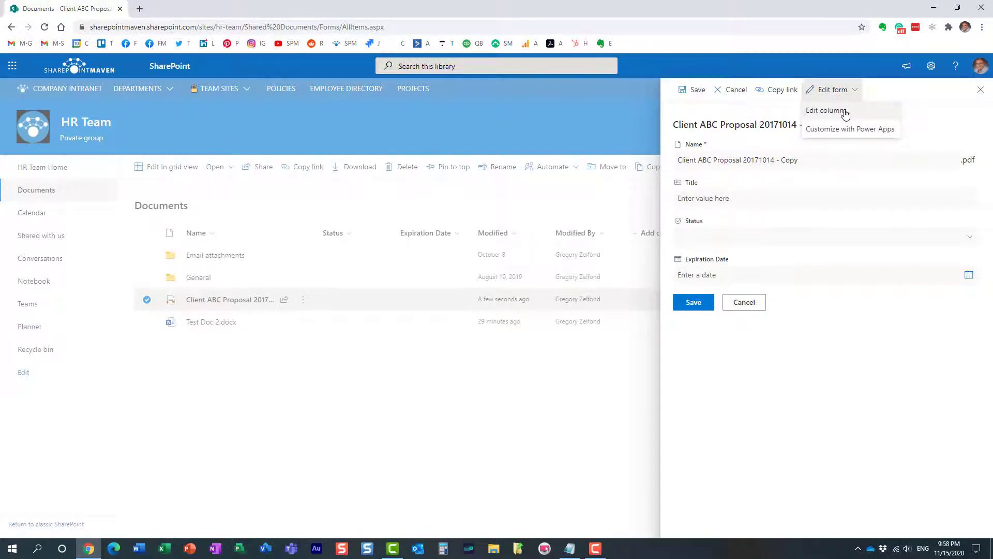
- Open Edit conditional formula for the Expiration Date column in Edit columns
{"action": "left_click", "coordinate": [845, 111]}
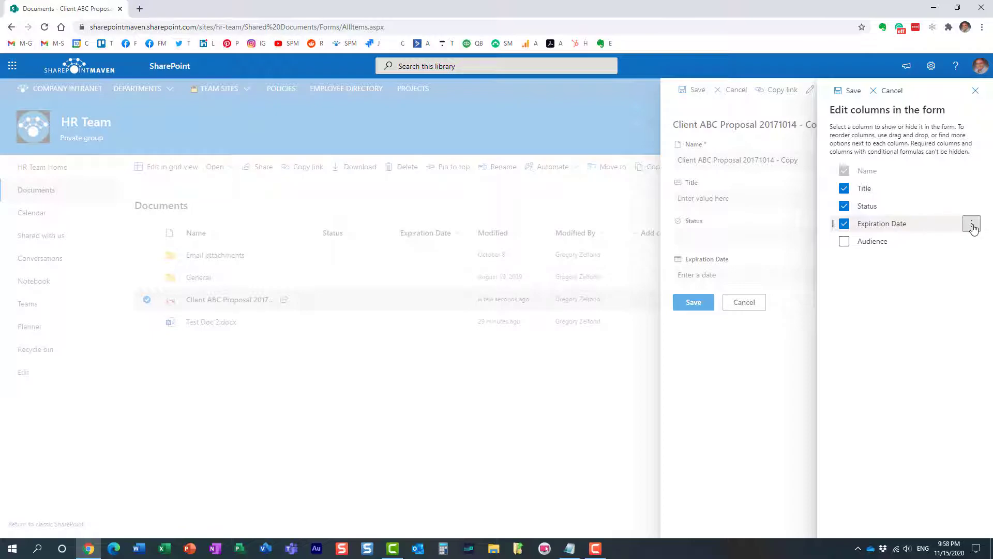
{"action": "left_click", "coordinate": [972, 226]}
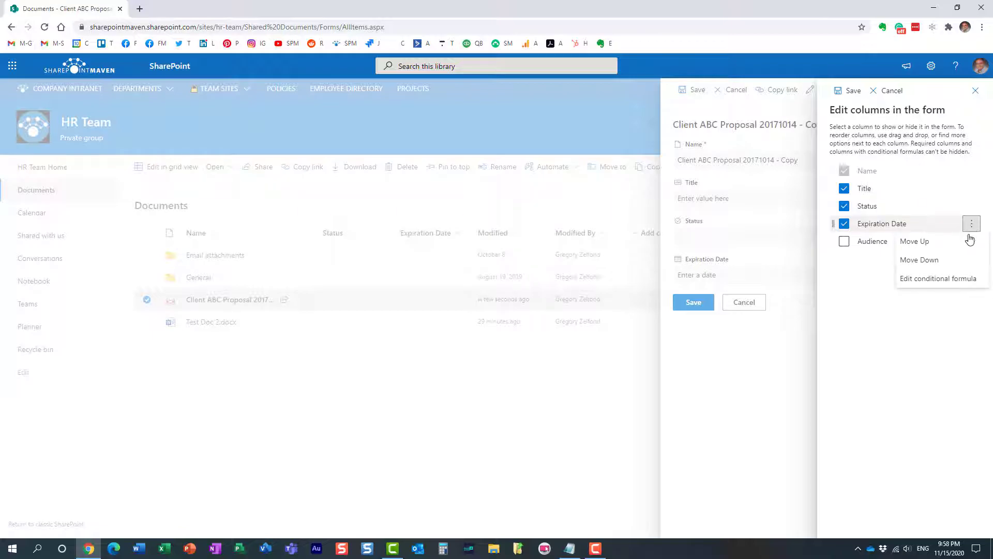
{"action": "left_click", "coordinate": [957, 279]}
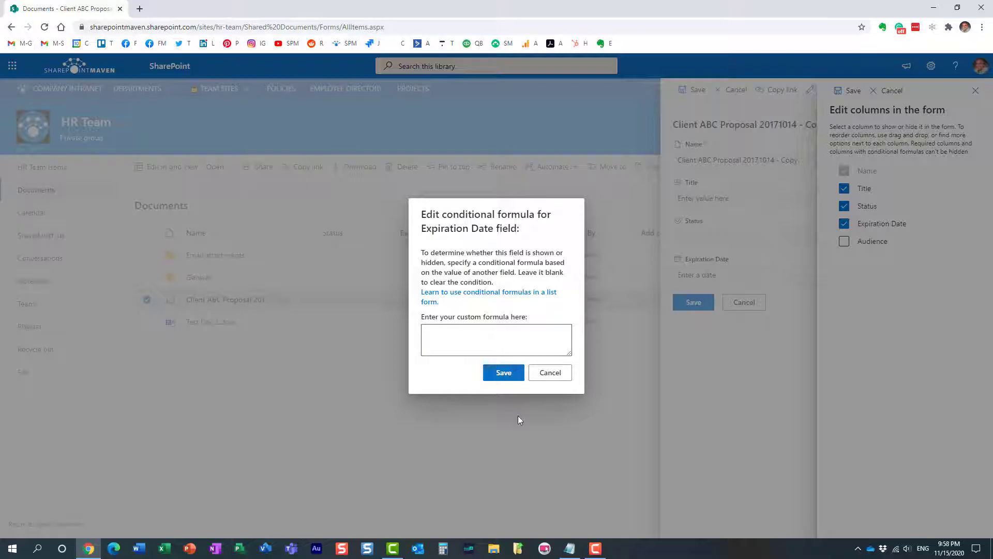
- Paste =if([$Status] =='Active', 'true', 'false') from Notepad into the Expiration Date formula box
{"action": "left_click", "coordinate": [569, 548]}
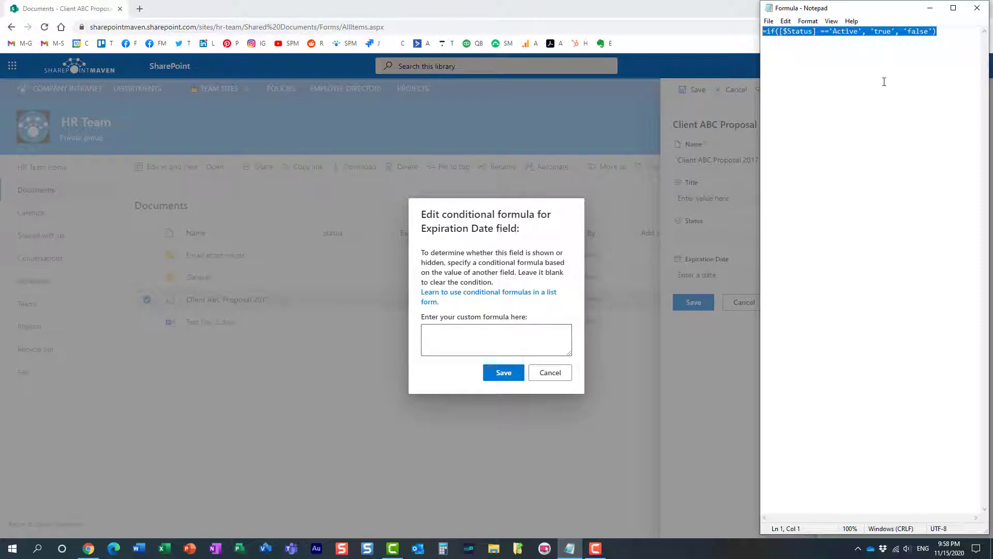
{"action": "left_click_drag", "start_coordinate": [936, 32], "coordinate": [763, 32]}
{"action": "key", "text": "ctrl+c"}
{"action": "left_click", "coordinate": [491, 343]}
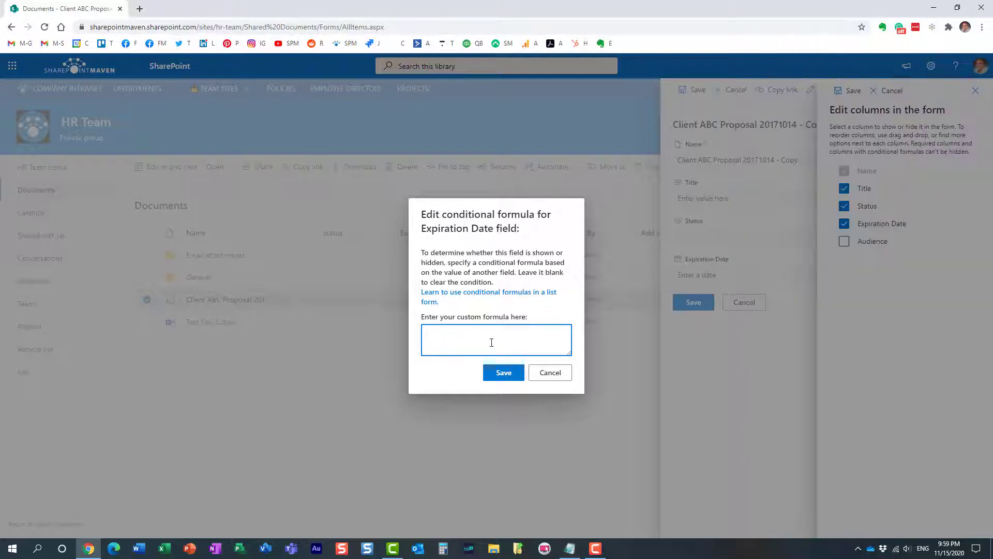
{"action": "key", "text": "ctrl+v"}
- Save the Active-only condition on the Expiration Date field
{"action": "left_click", "coordinate": [505, 377]}
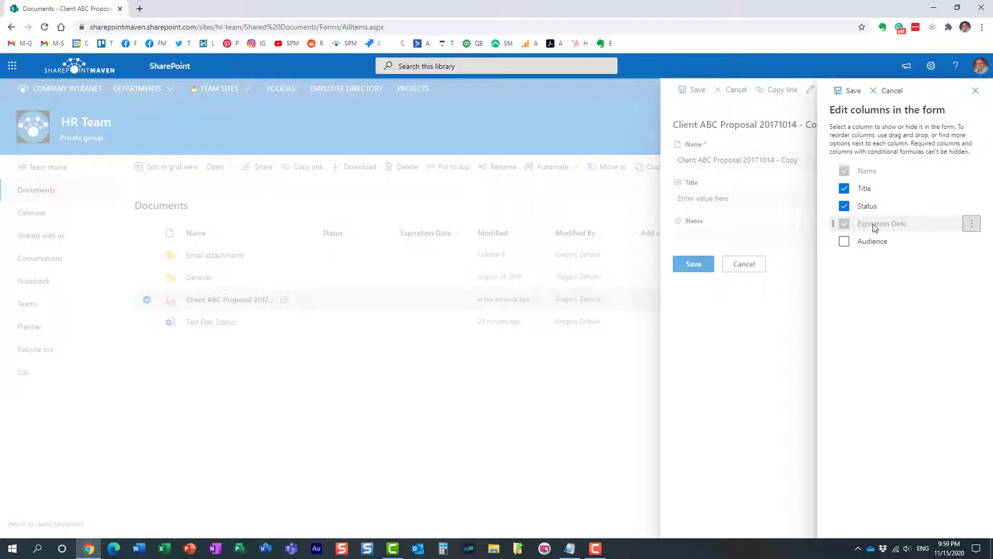
- Save the column changes, close the edit form, and reopen the Client ABC Proposal's details pane
{"action": "left_click", "coordinate": [851, 91]}
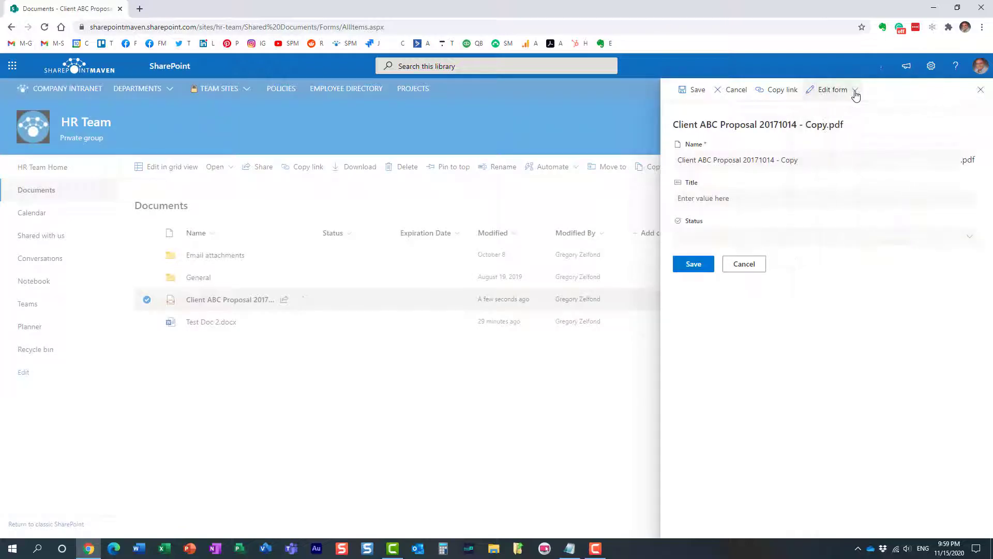
{"action": "left_click", "coordinate": [744, 264]}
{"action": "left_click", "coordinate": [955, 166]}
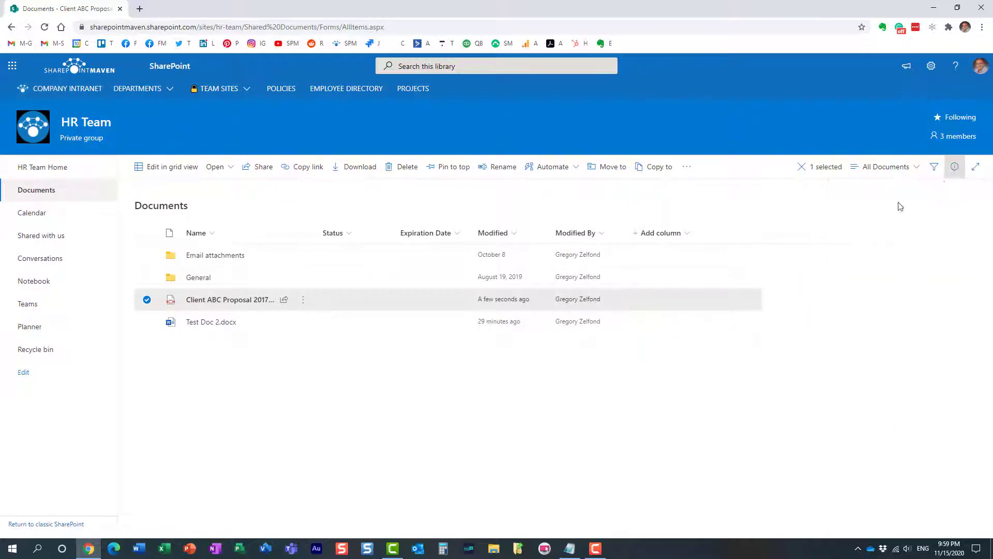
{"action": "left_click", "coordinate": [146, 299]}
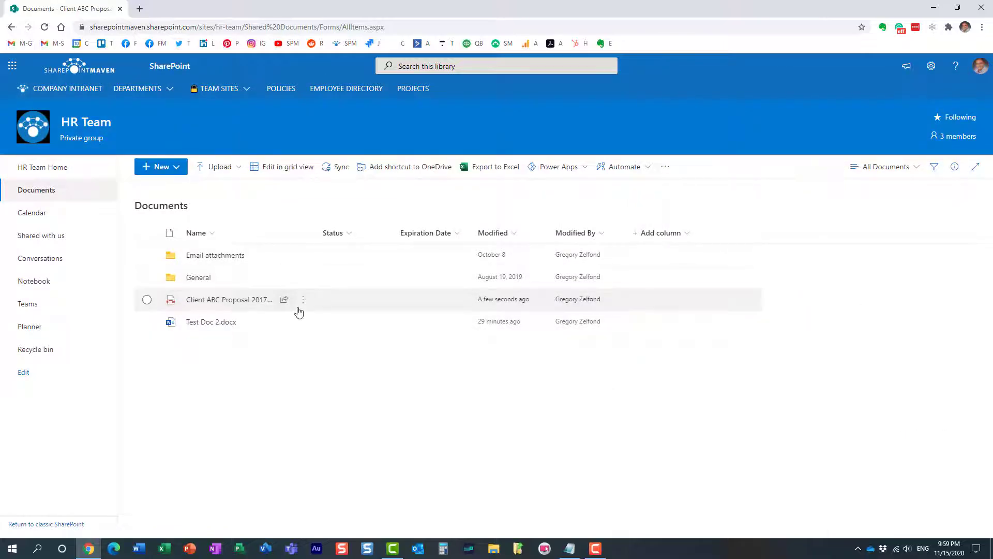
{"action": "left_click", "coordinate": [146, 300]}
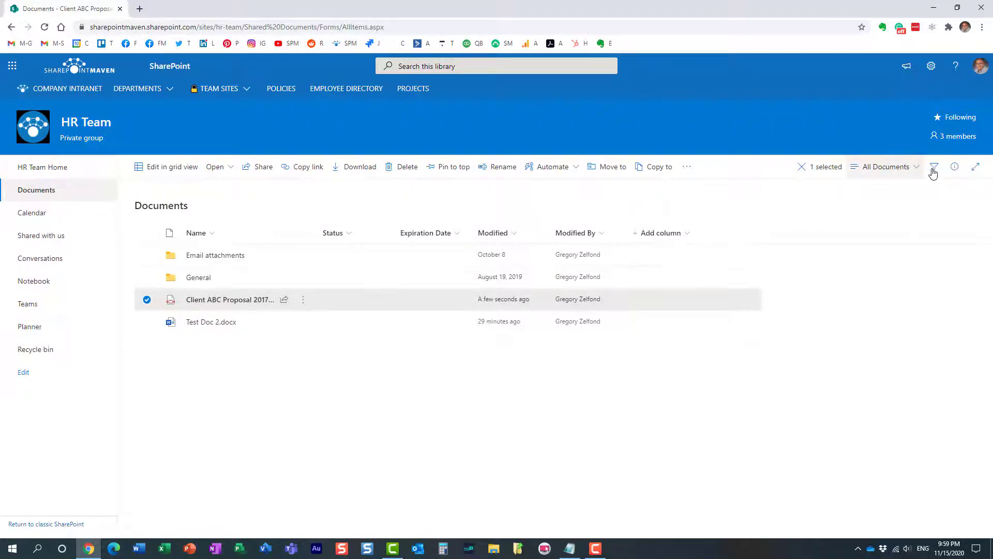
{"action": "left_click", "coordinate": [955, 167]}
{"action": "scroll", "coordinate": [926, 354], "scroll_direction": "down", "scroll_amount": 3}
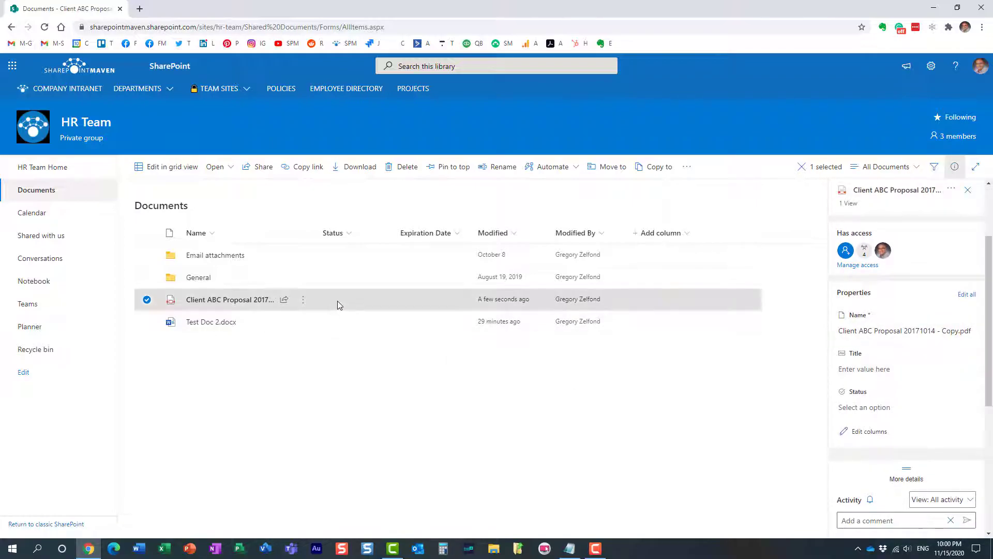
- Set the proposal's Status to Active and its Expiration Date to 11/15/2020
{"action": "left_click", "coordinate": [891, 409]}
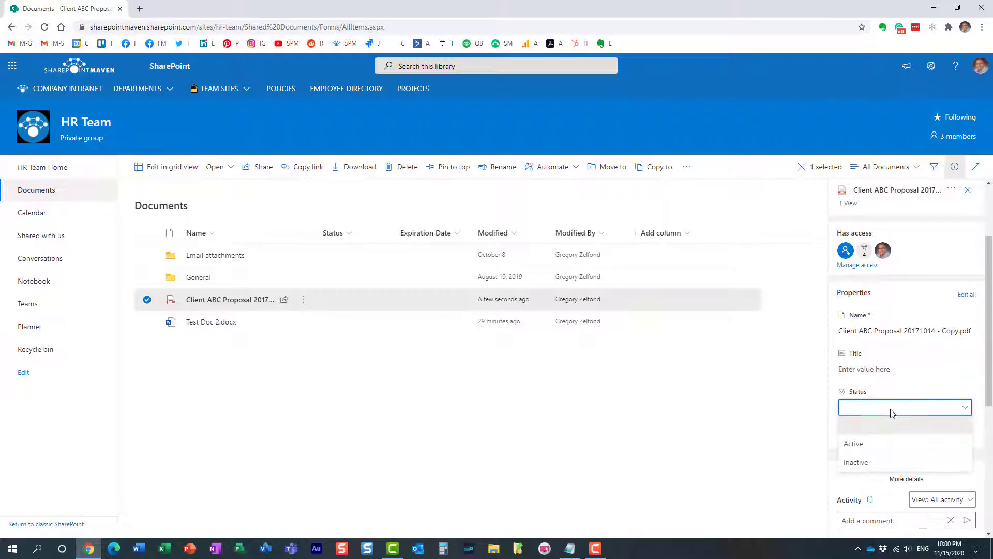
{"action": "left_click", "coordinate": [858, 442]}
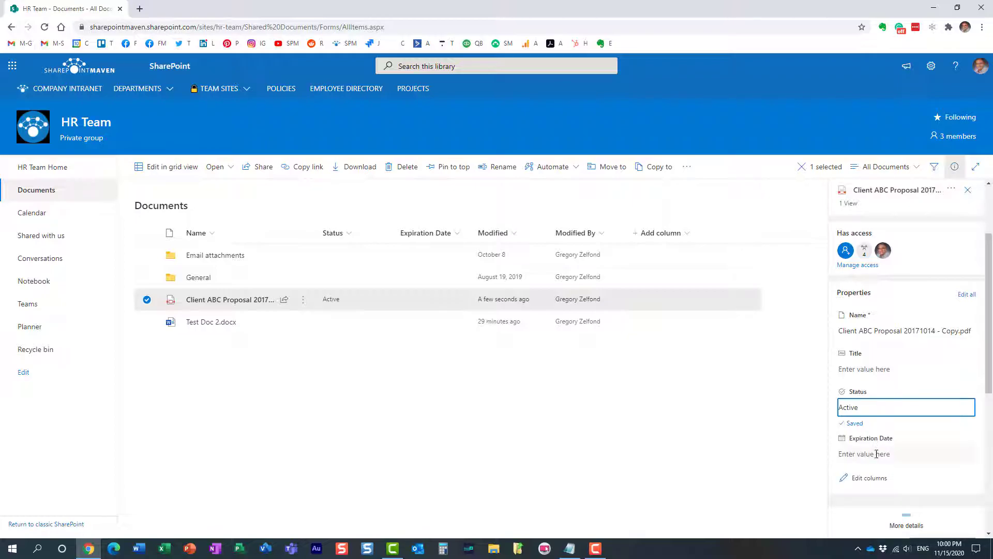
{"action": "left_click", "coordinate": [873, 448]}
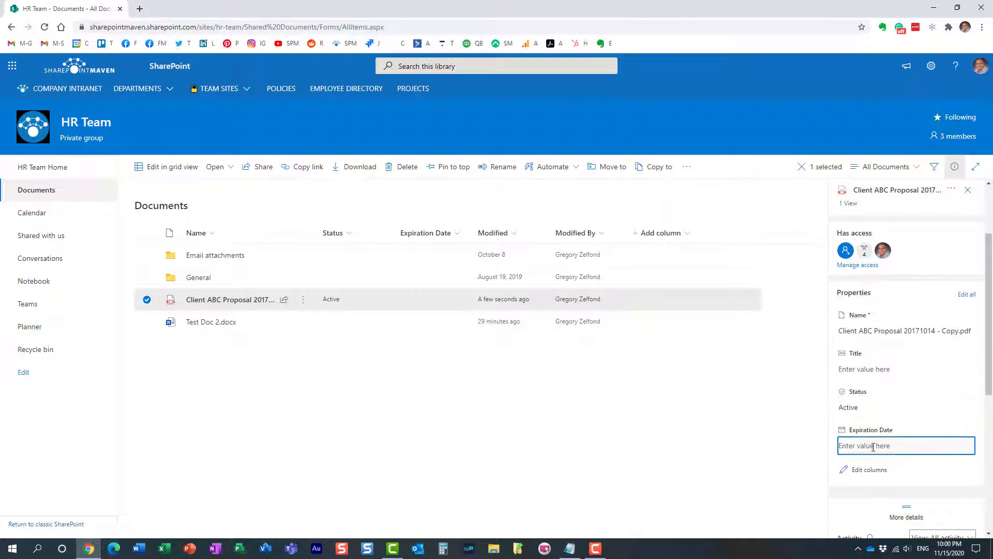
{"action": "left_click", "coordinate": [964, 447]}
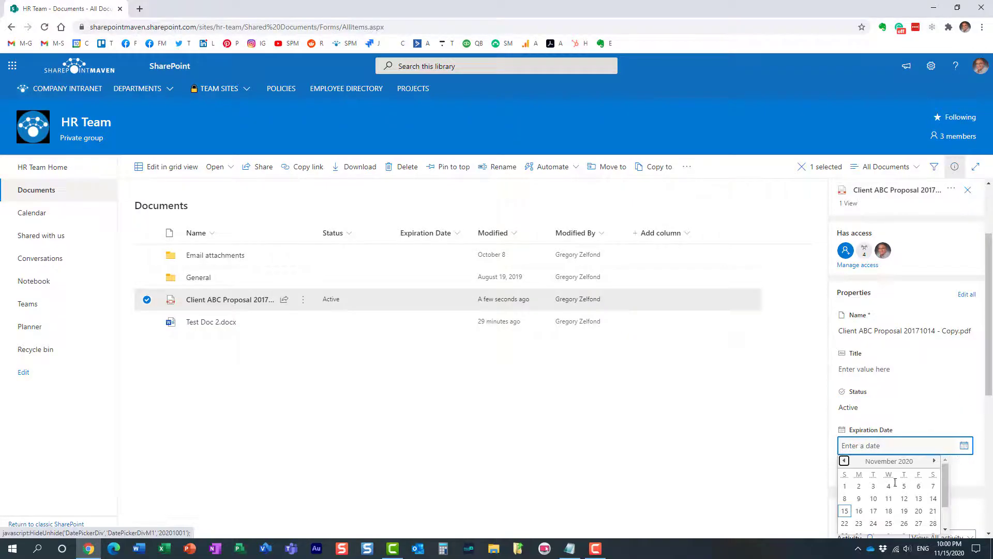
{"action": "left_click", "coordinate": [845, 513]}
{"action": "left_click", "coordinate": [939, 478]}
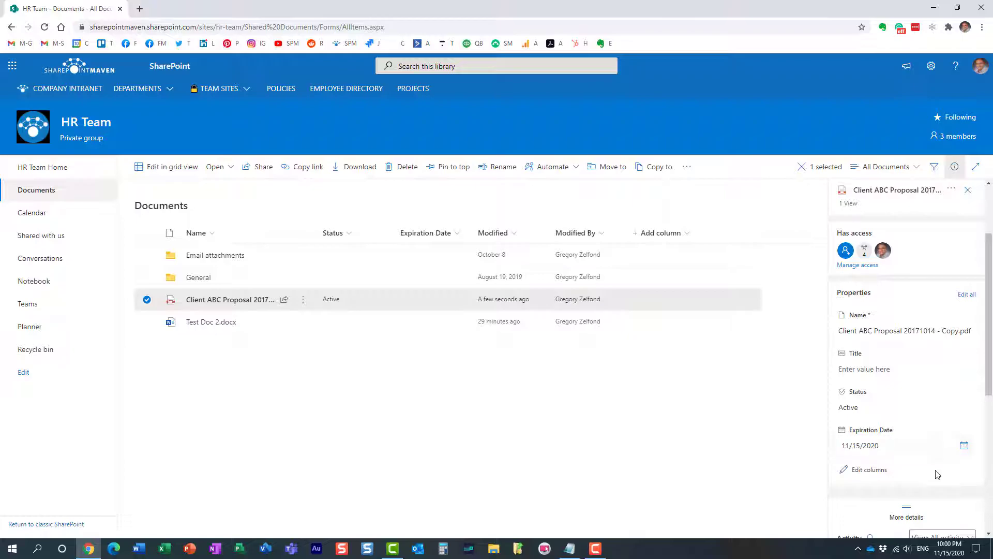
- Switch Status to Inactive, confirming Expiration Date hides, then back to Active and close details
{"action": "left_click", "coordinate": [869, 409]}
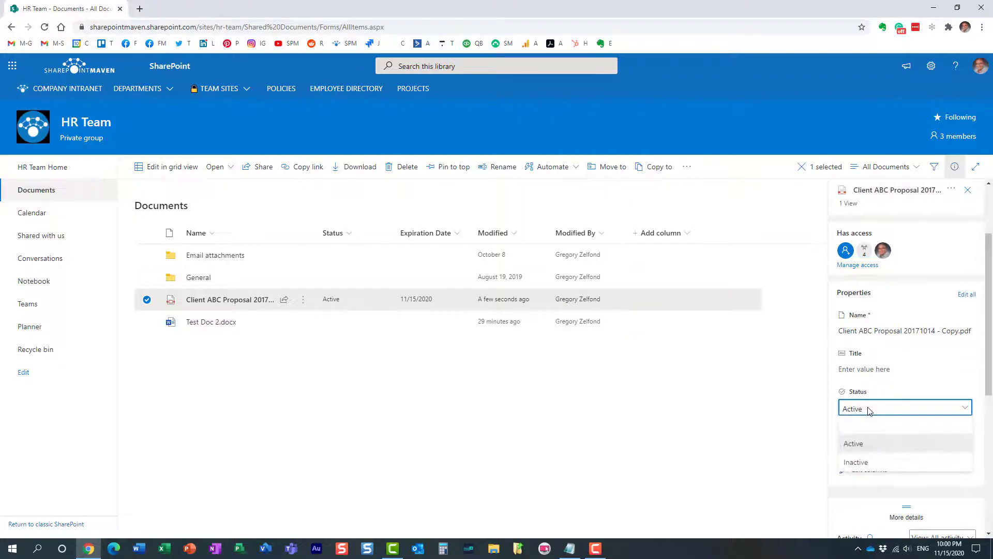
{"action": "left_click", "coordinate": [872, 464]}
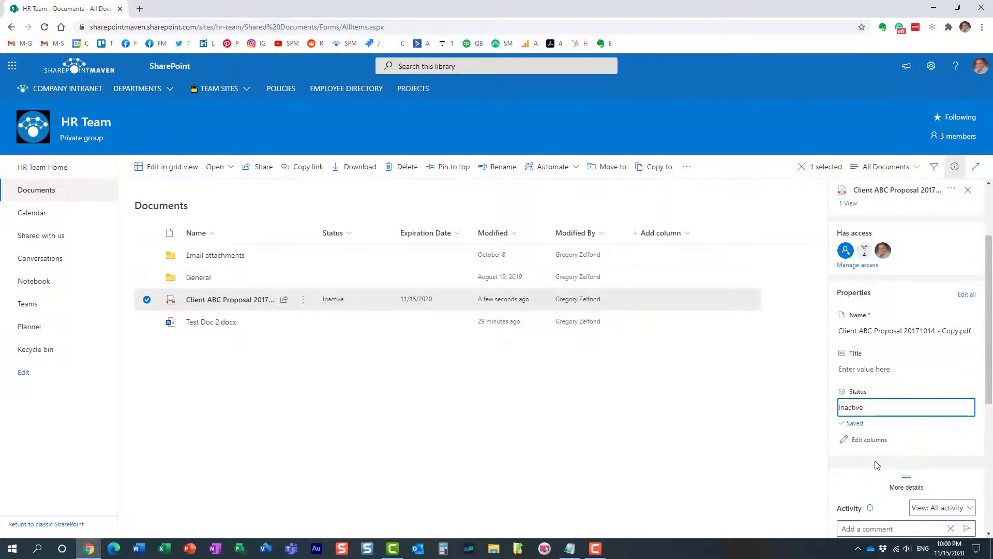
{"action": "left_click", "coordinate": [874, 409]}
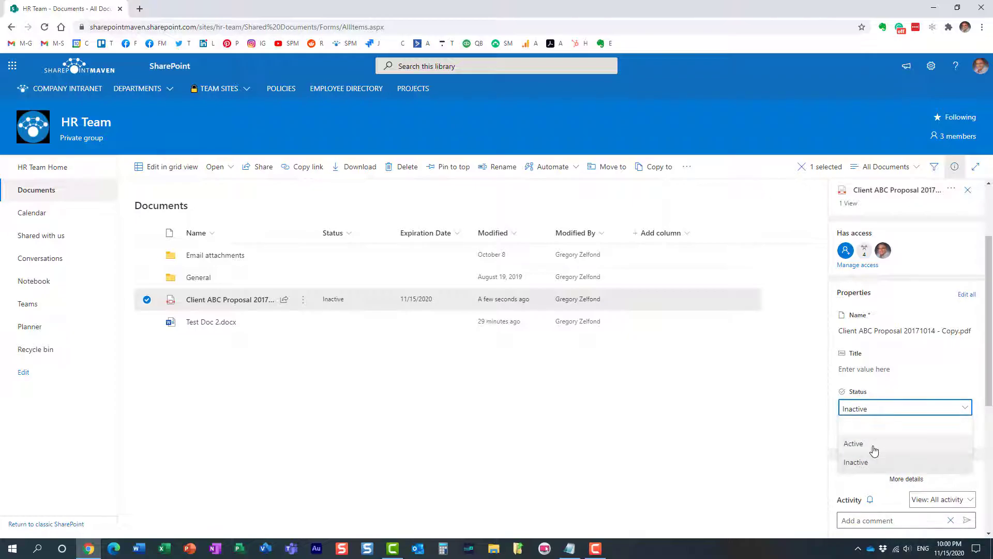
{"action": "left_click", "coordinate": [873, 444]}
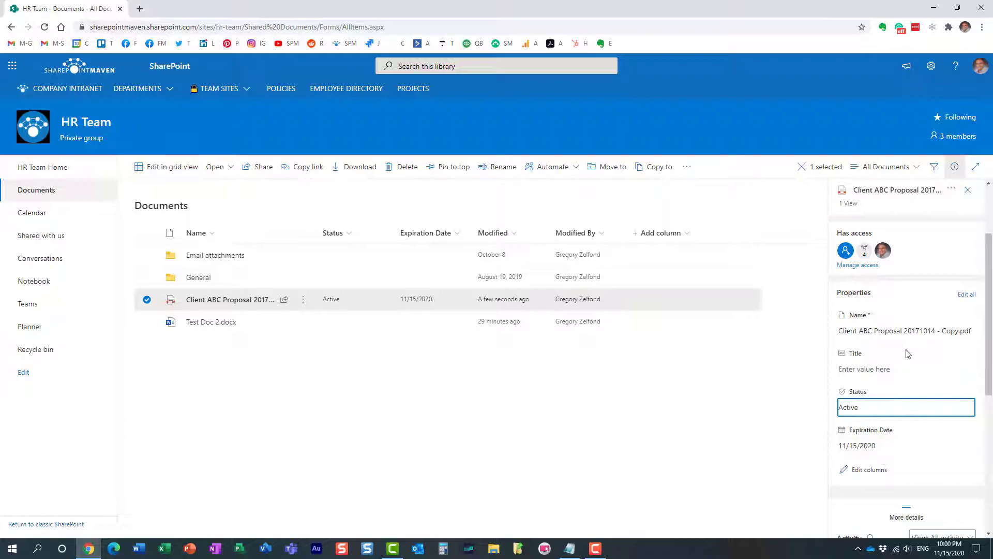
{"action": "left_click", "coordinate": [961, 173]}
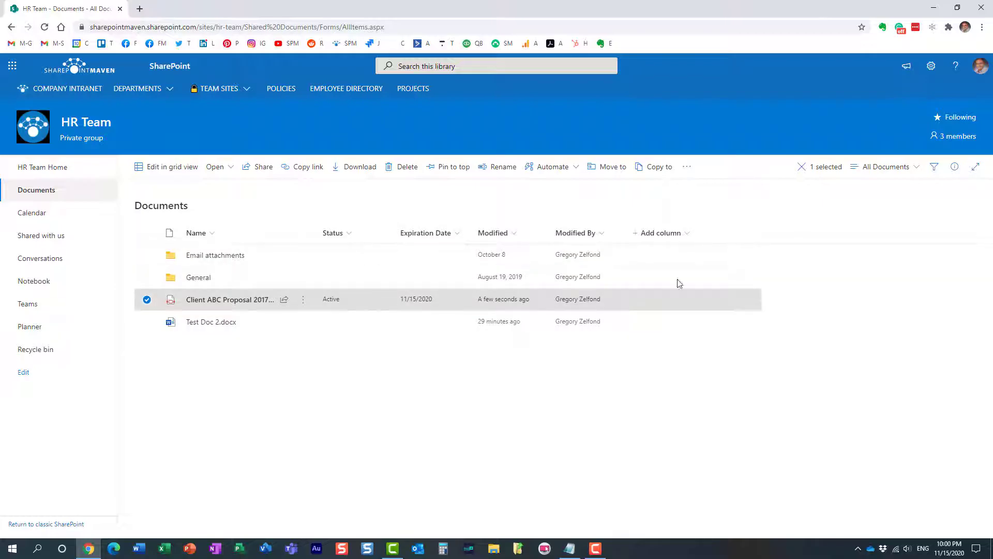
- Reopen the proposal's details to verify the saved 11/15/2020 Expiration Date, then close them
{"action": "left_click", "coordinate": [954, 167]}
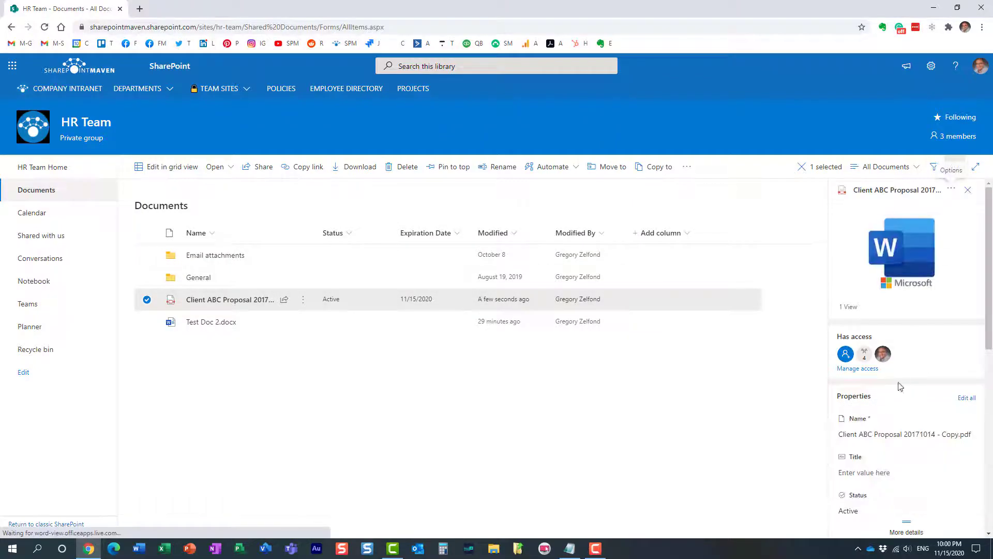
{"action": "scroll", "coordinate": [900, 393], "scroll_direction": "down", "scroll_amount": 3}
{"action": "left_click", "coordinate": [875, 413]}
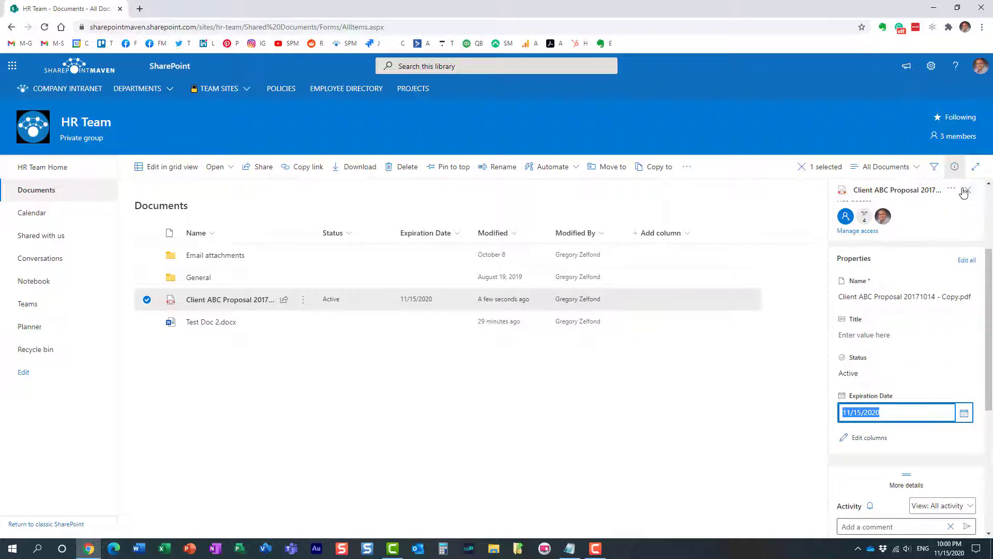
{"action": "left_click", "coordinate": [954, 167]}
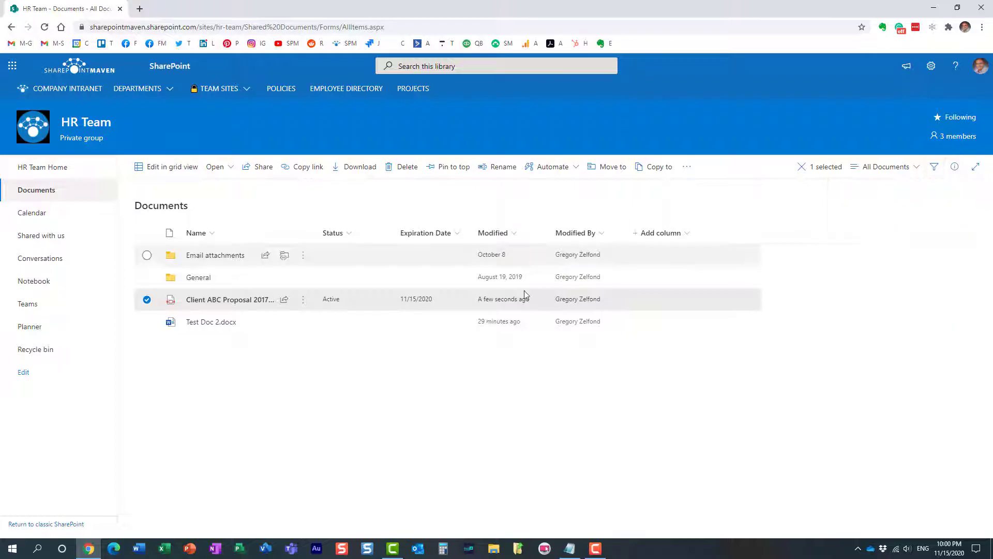
{"action": "left_click", "coordinate": [147, 299]}
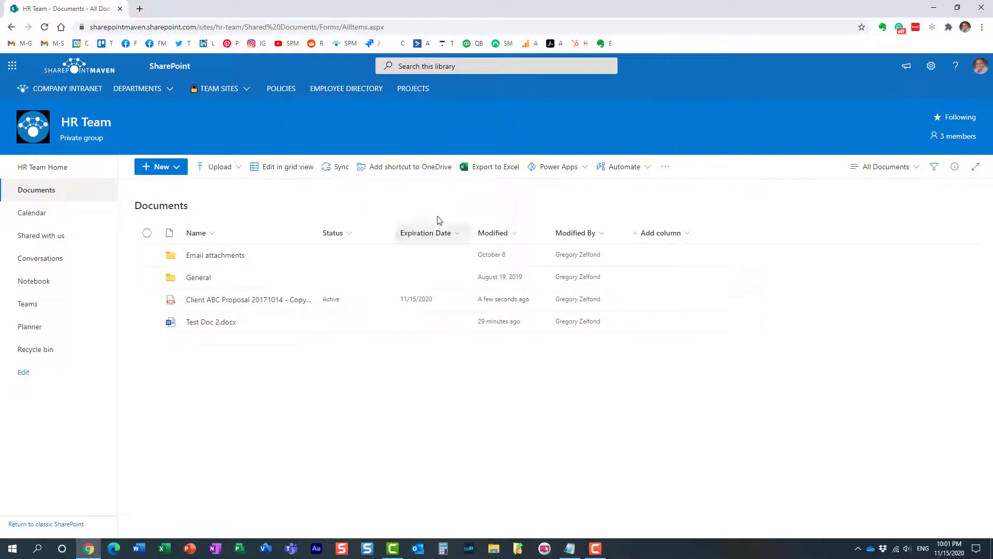
{"action": "left_click", "coordinate": [451, 233]}
{"action": "mouse_move", "coordinate": [467, 330]}
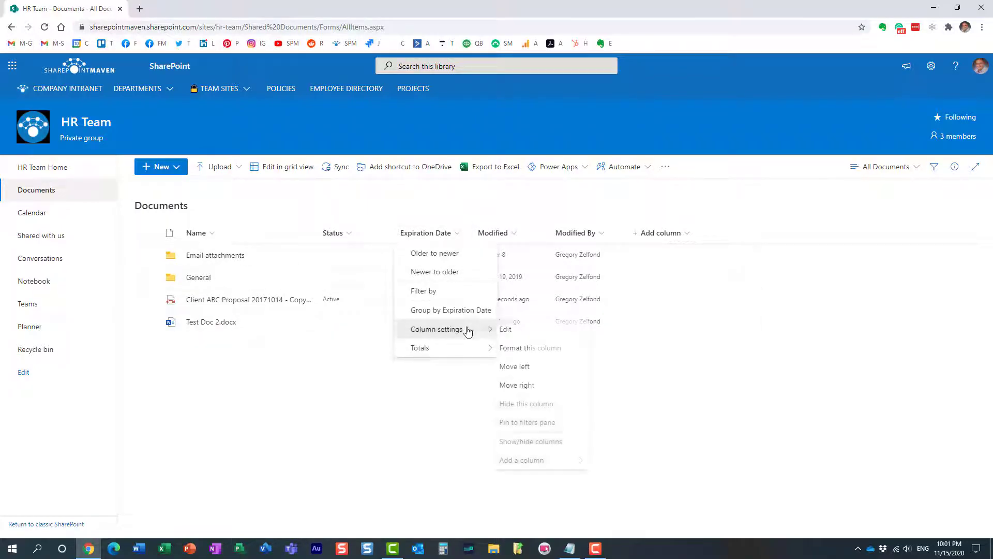
{"action": "left_click", "coordinate": [544, 441]}
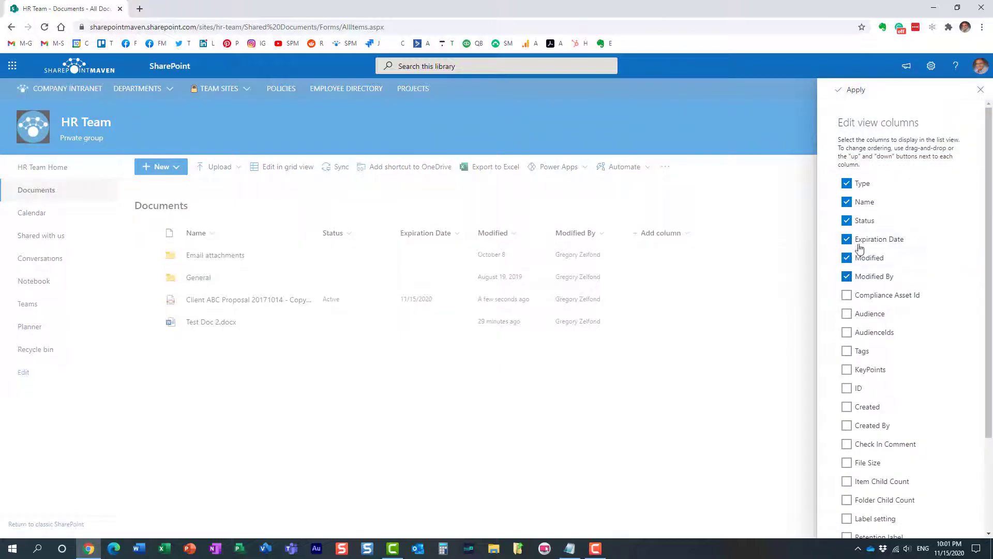
{"action": "left_click", "coordinate": [981, 91]}
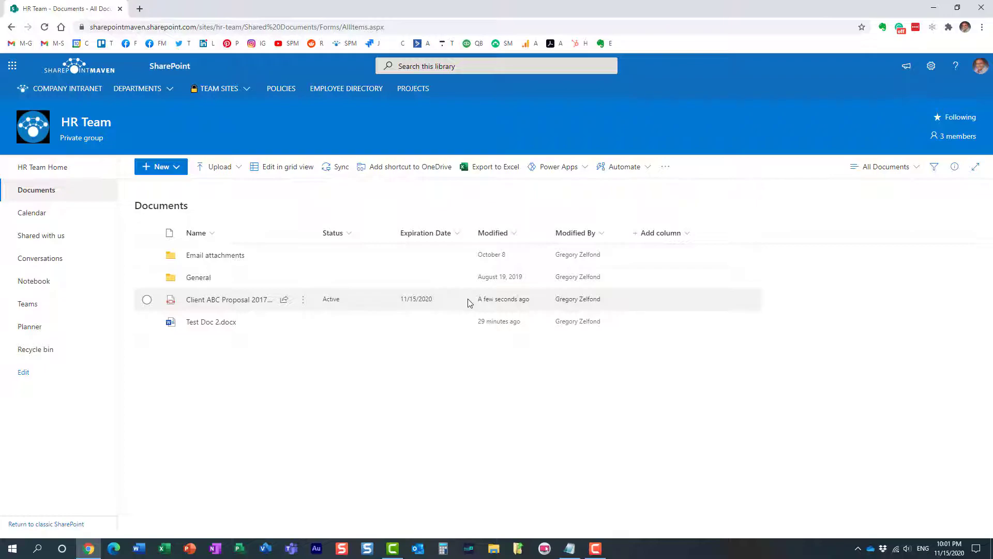
{"action": "left_click", "coordinate": [955, 166]}
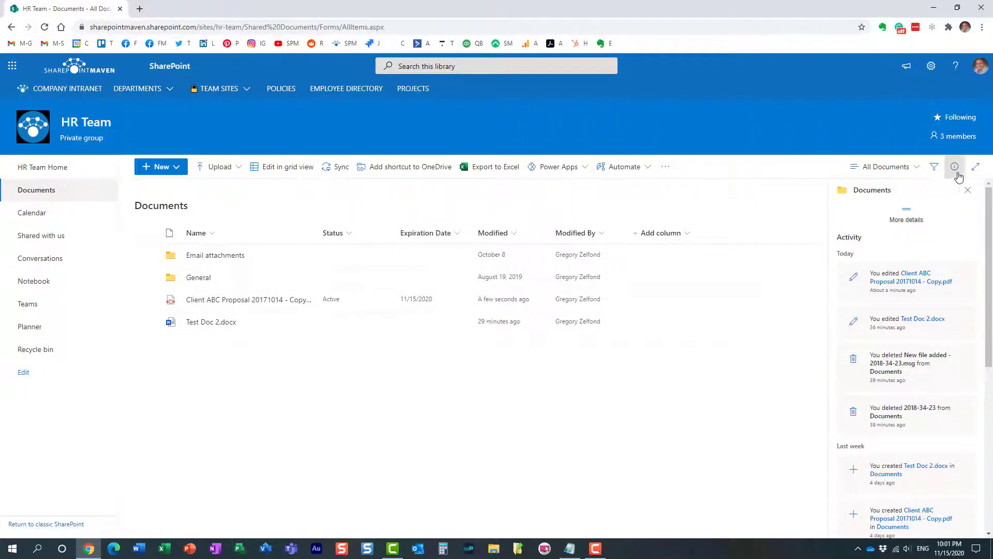
{"action": "left_click", "coordinate": [967, 189]}
{"action": "left_click", "coordinate": [369, 306]}
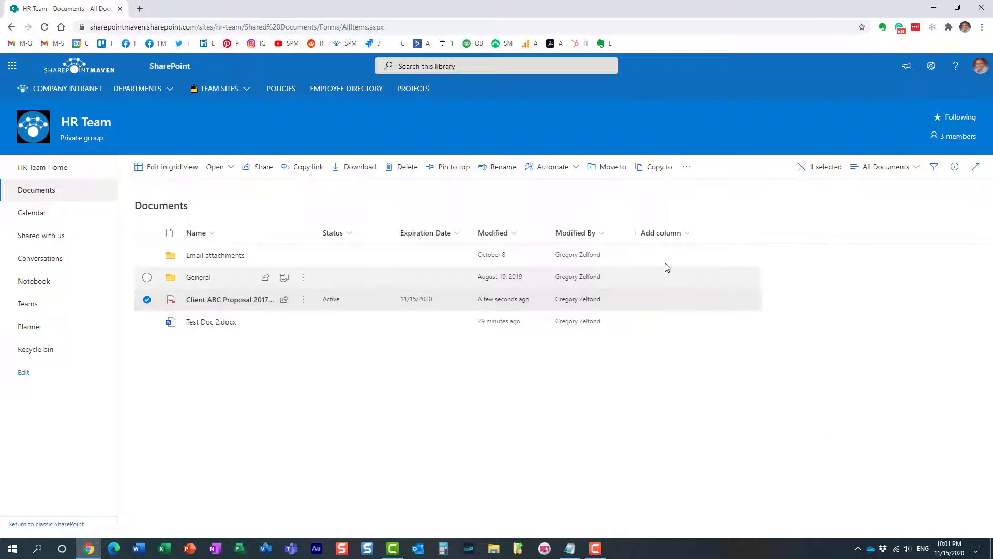
{"action": "left_click", "coordinate": [956, 167]}
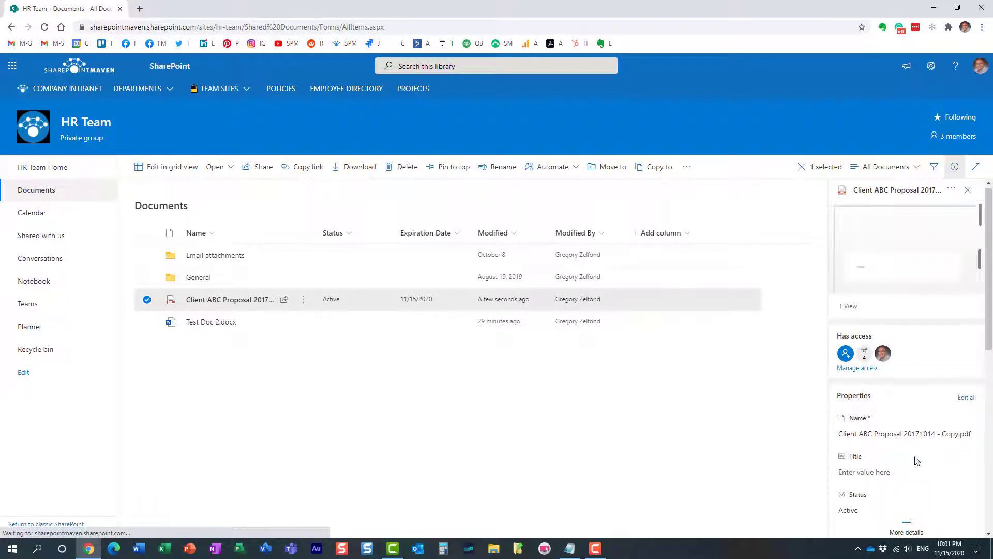
{"action": "scroll", "coordinate": [900, 414], "scroll_direction": "down", "scroll_amount": 2}
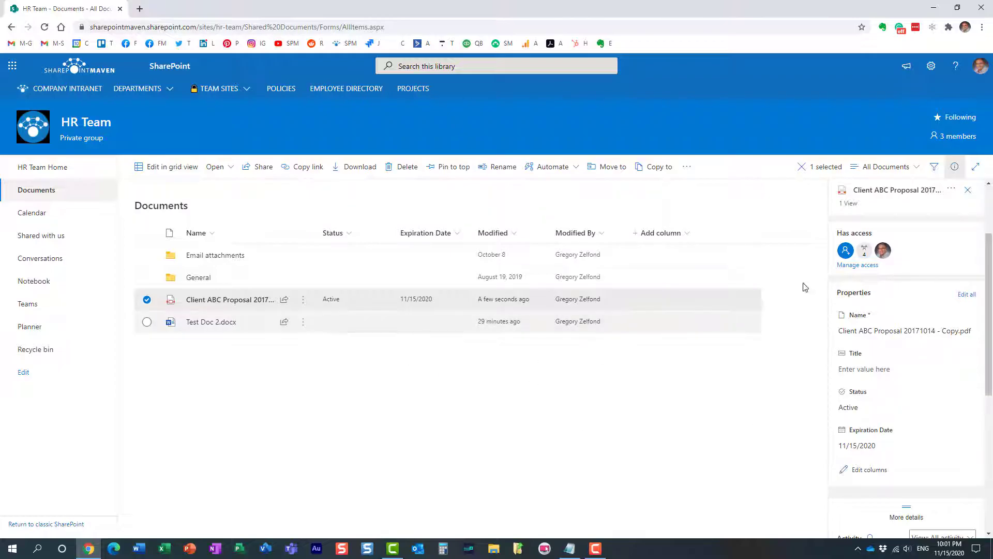
{"action": "left_click", "coordinate": [954, 166]}
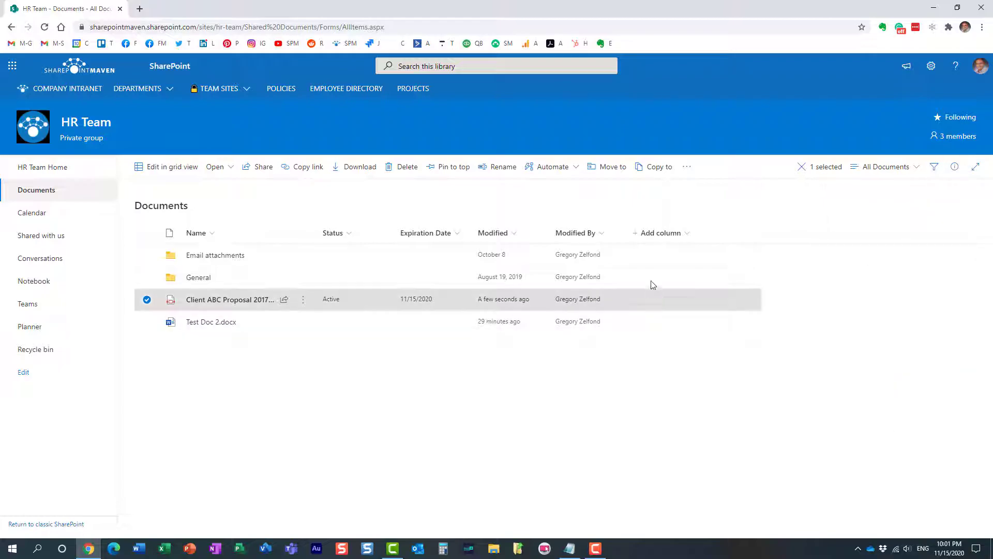